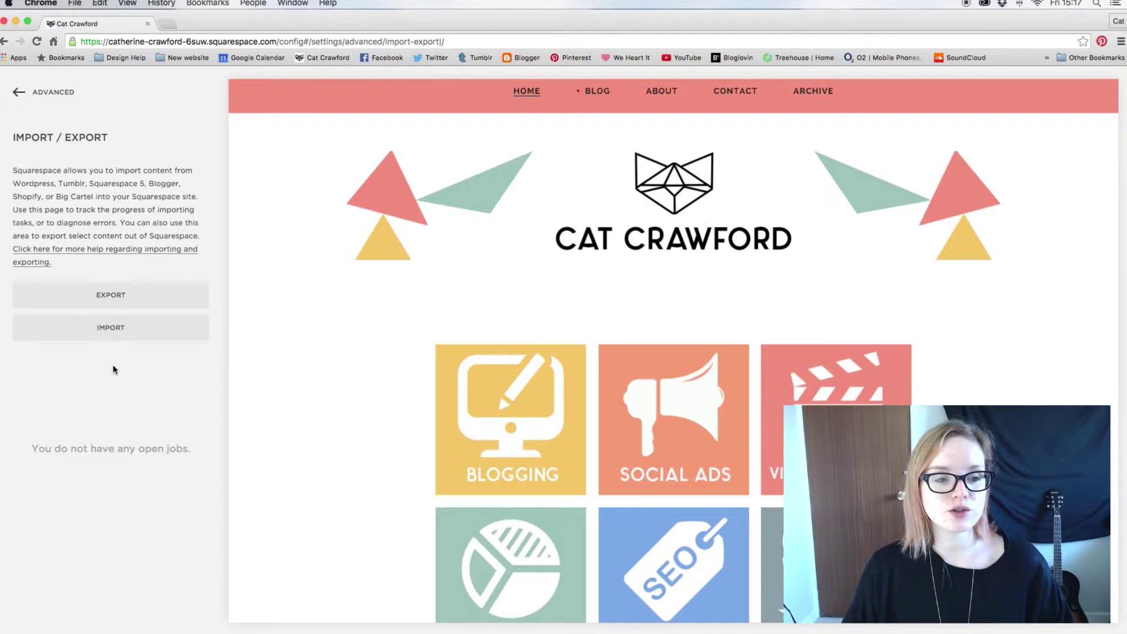
Step: Open the site's advanced Import / Export settings and start an import from Blogger
{"action": "left_click", "coordinate": [52, 92]}
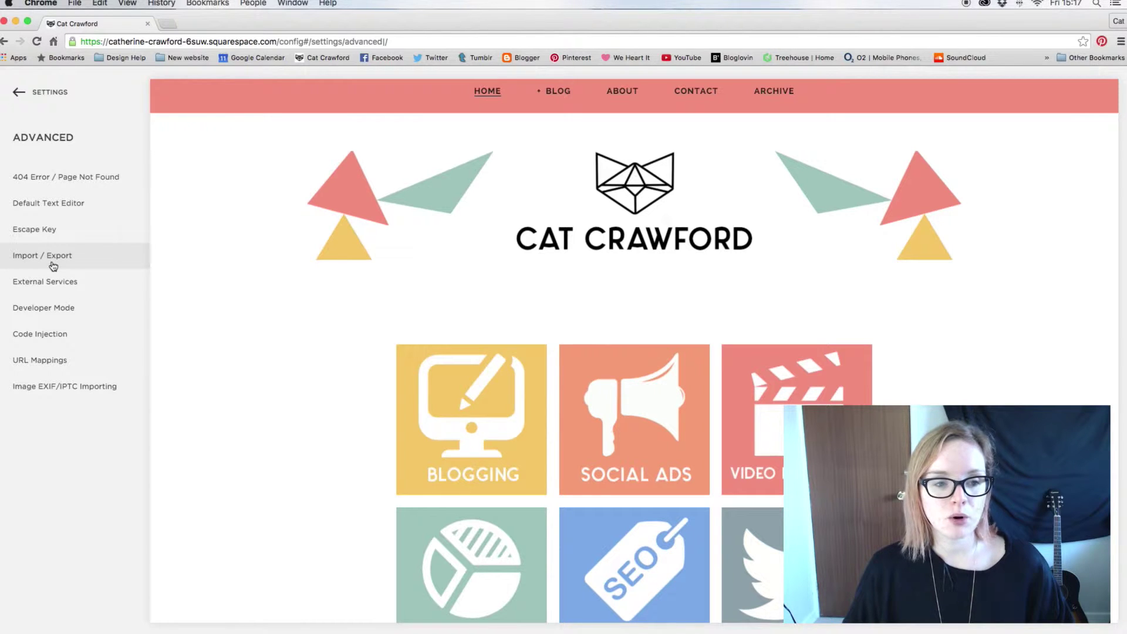
{"action": "left_click", "coordinate": [32, 255]}
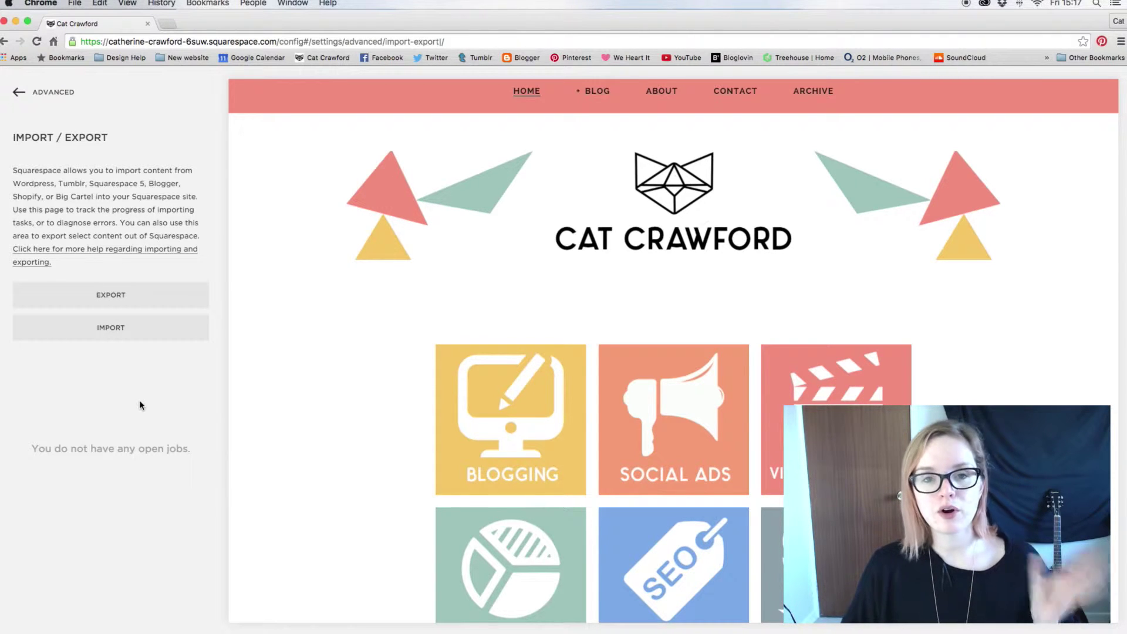
{"action": "left_click", "coordinate": [107, 332]}
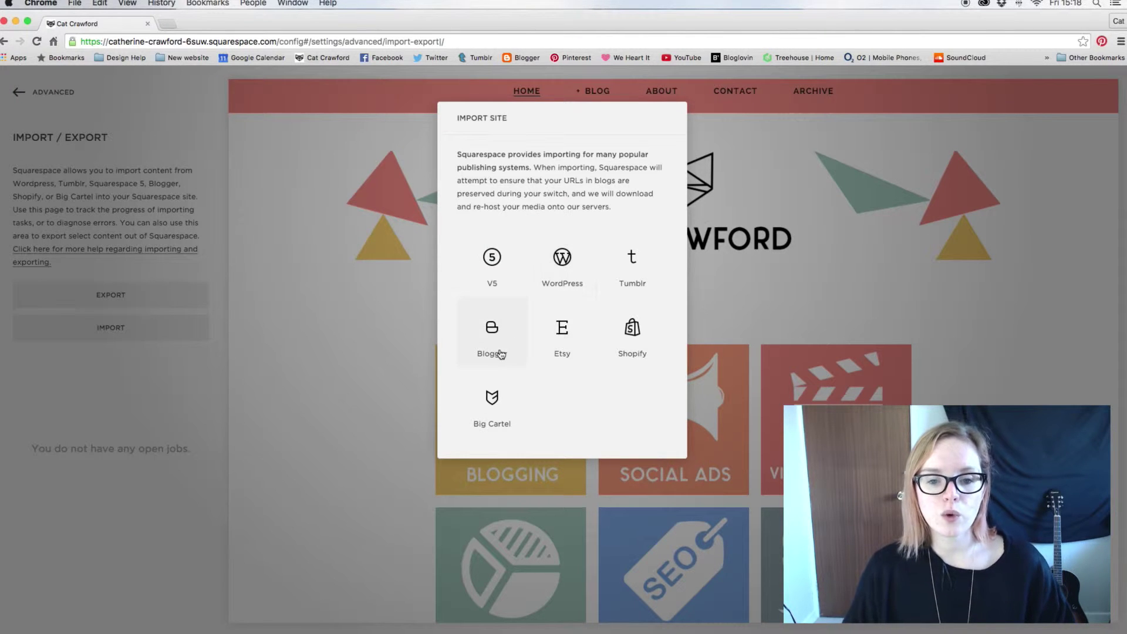
{"action": "left_click", "coordinate": [493, 332]}
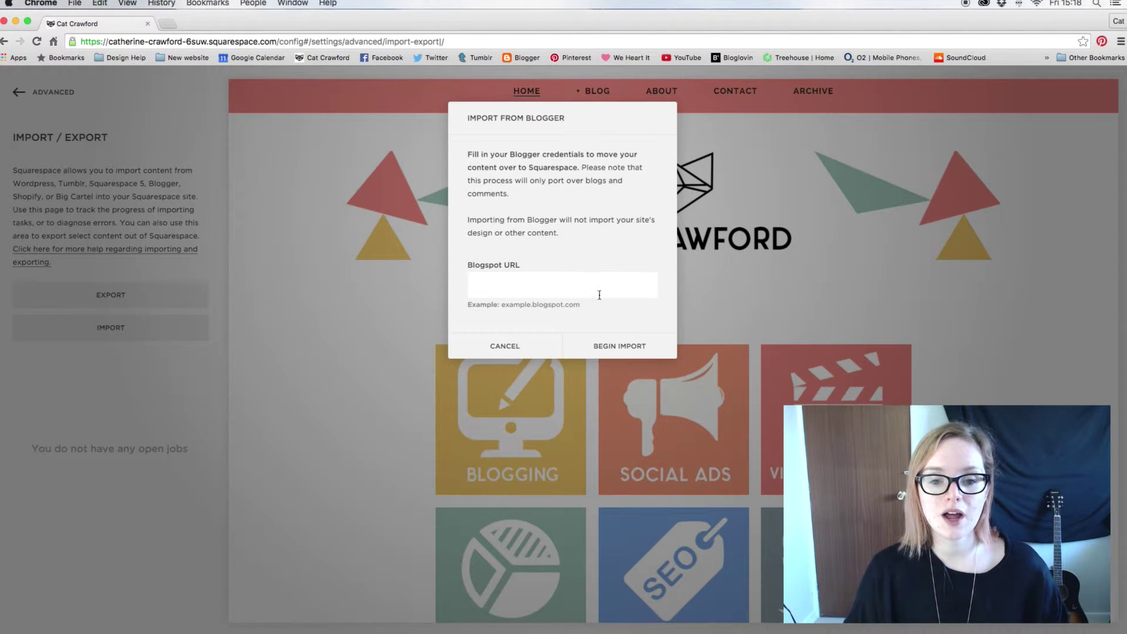
{"action": "left_click", "coordinate": [520, 282]}
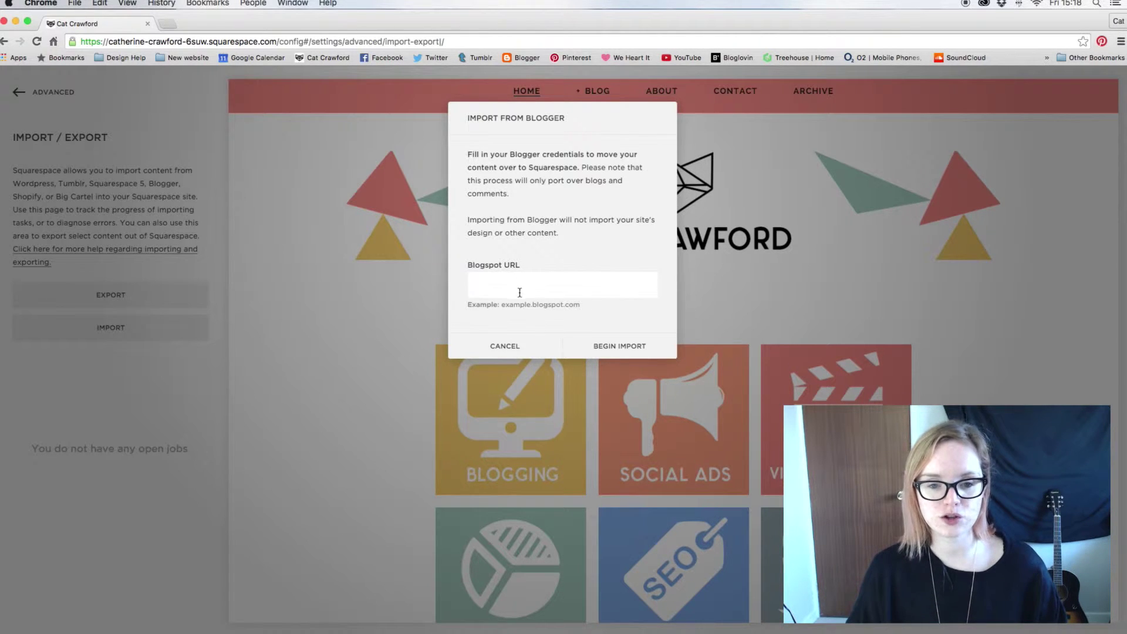
Step: Switch to Blogger in a new browser tab and copy the blog address from the blog's basic settings
{"action": "left_click", "coordinate": [170, 23]}
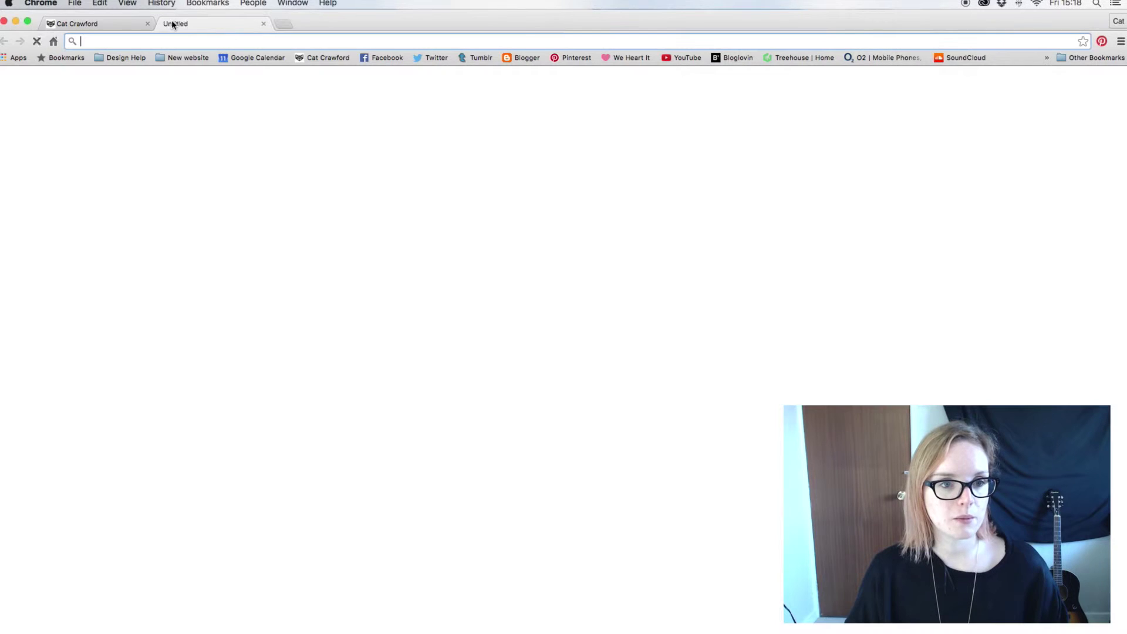
{"action": "left_click", "coordinate": [521, 58]}
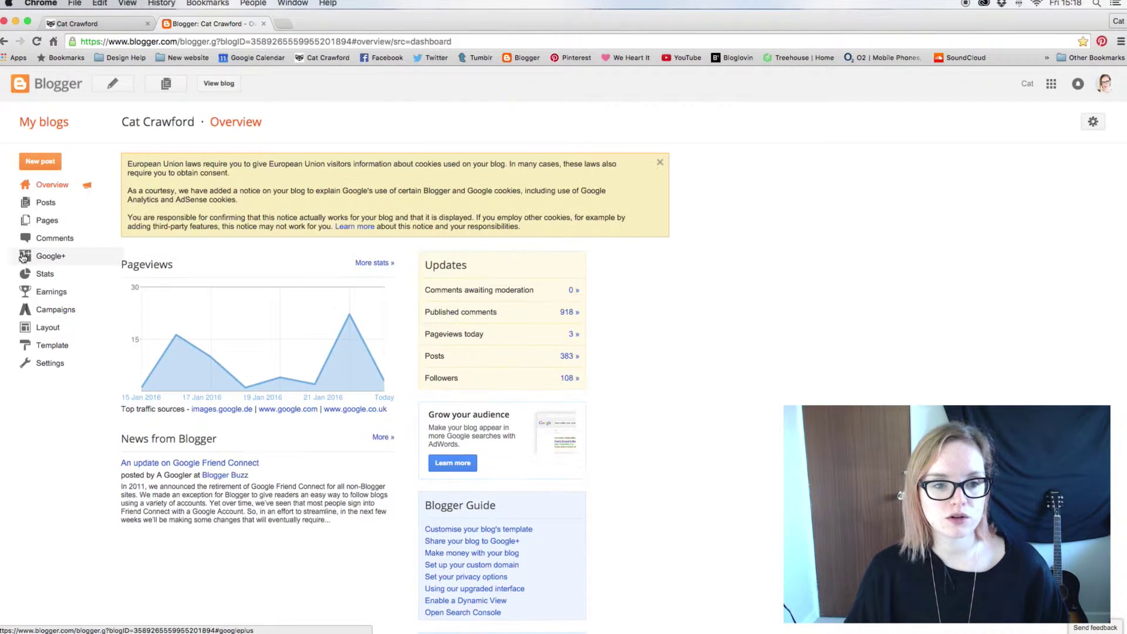
{"action": "left_click", "coordinate": [46, 366]}
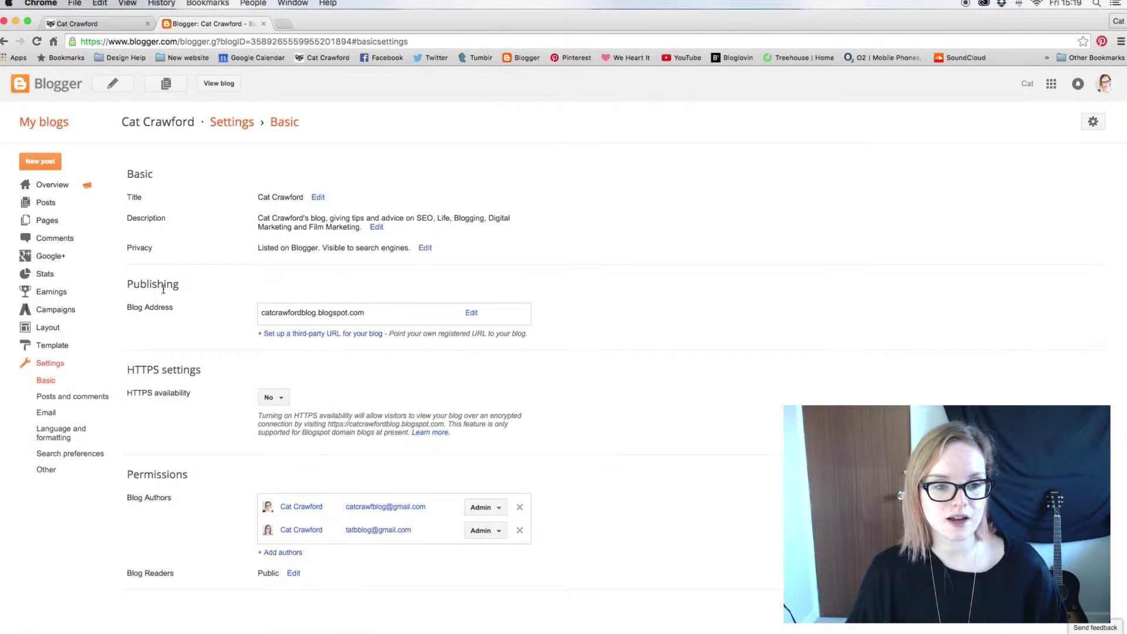
{"action": "left_click_drag", "start_coordinate": [374, 314], "coordinate": [262, 311]}
{"action": "key", "text": "cmd+c"}
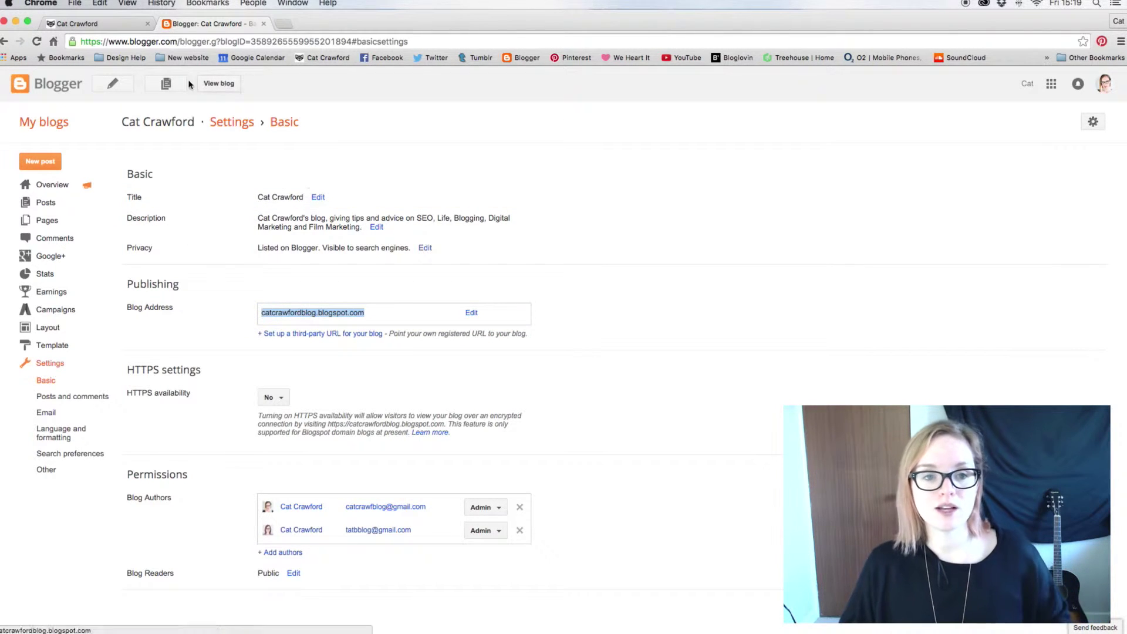
Step: Switch back to Squarespace, paste the copied blog address as the Blogspot URL and begin the import
{"action": "left_click", "coordinate": [97, 23]}
{"action": "left_click", "coordinate": [503, 280]}
{"action": "key", "text": "cmd+v"}
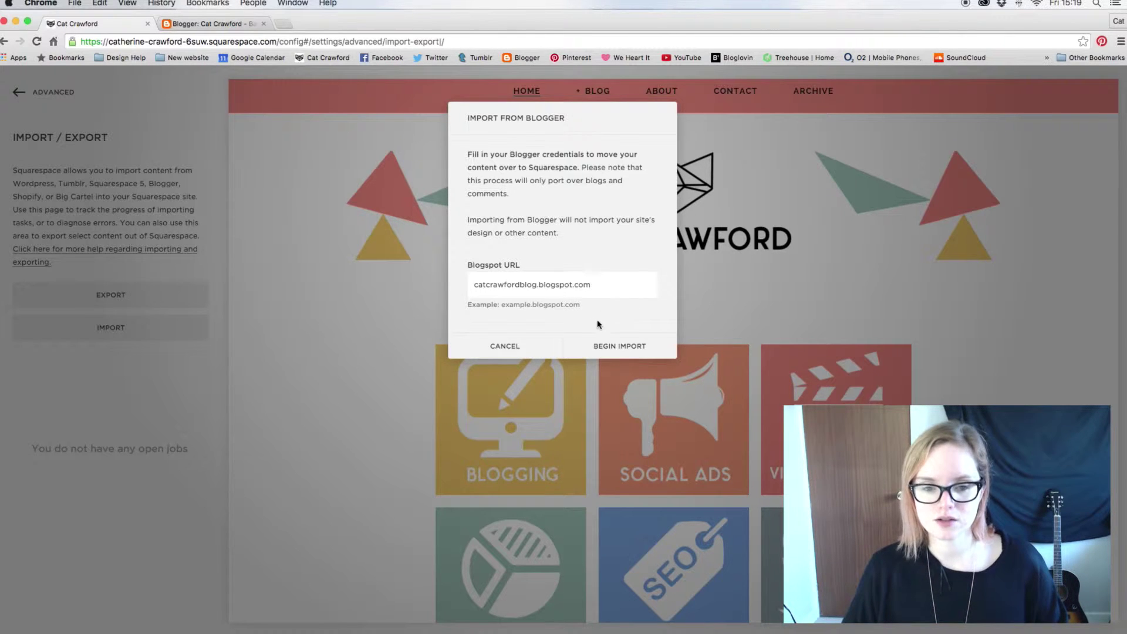
{"action": "left_click", "coordinate": [634, 347]}
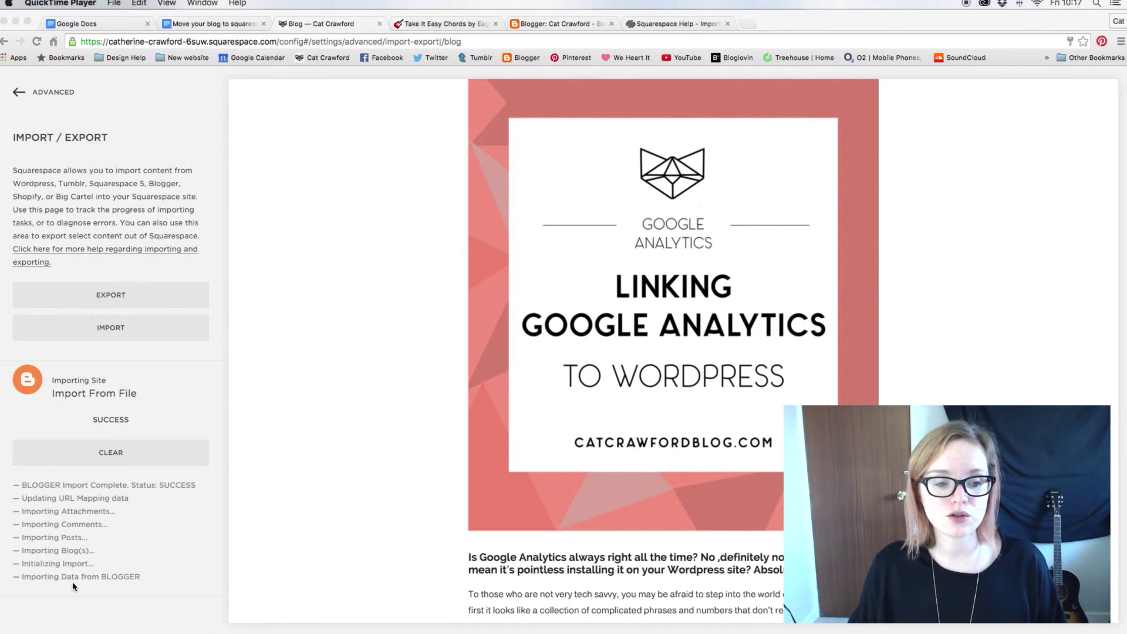
Step: Clear the finished Blogger import job and go to the site's list of pages
{"action": "left_click", "coordinate": [118, 424]}
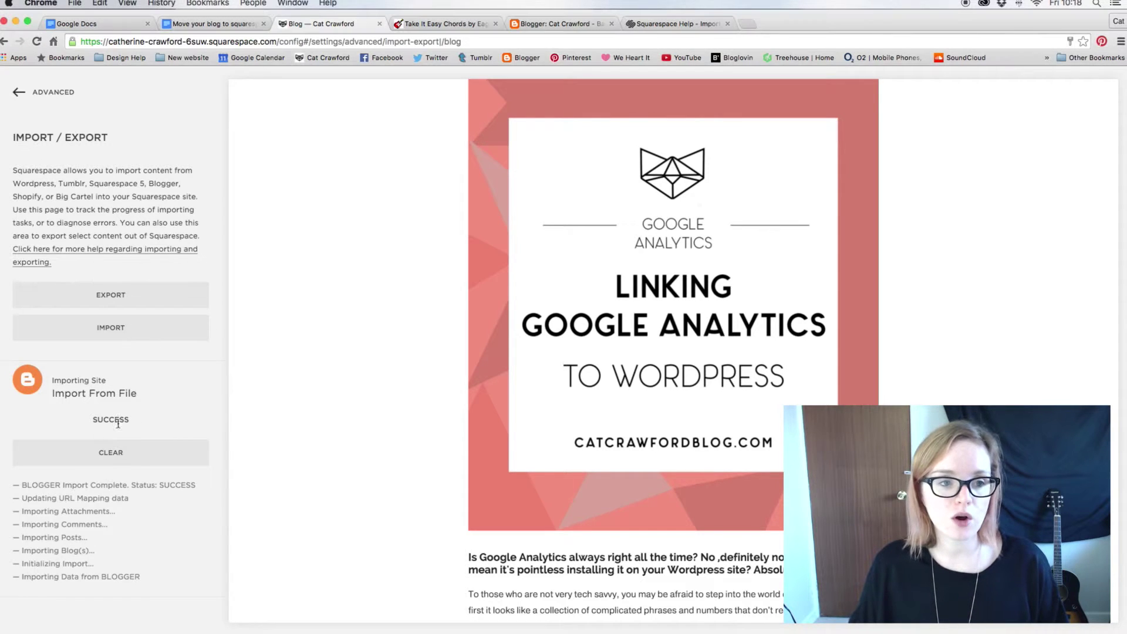
{"action": "left_click", "coordinate": [115, 453]}
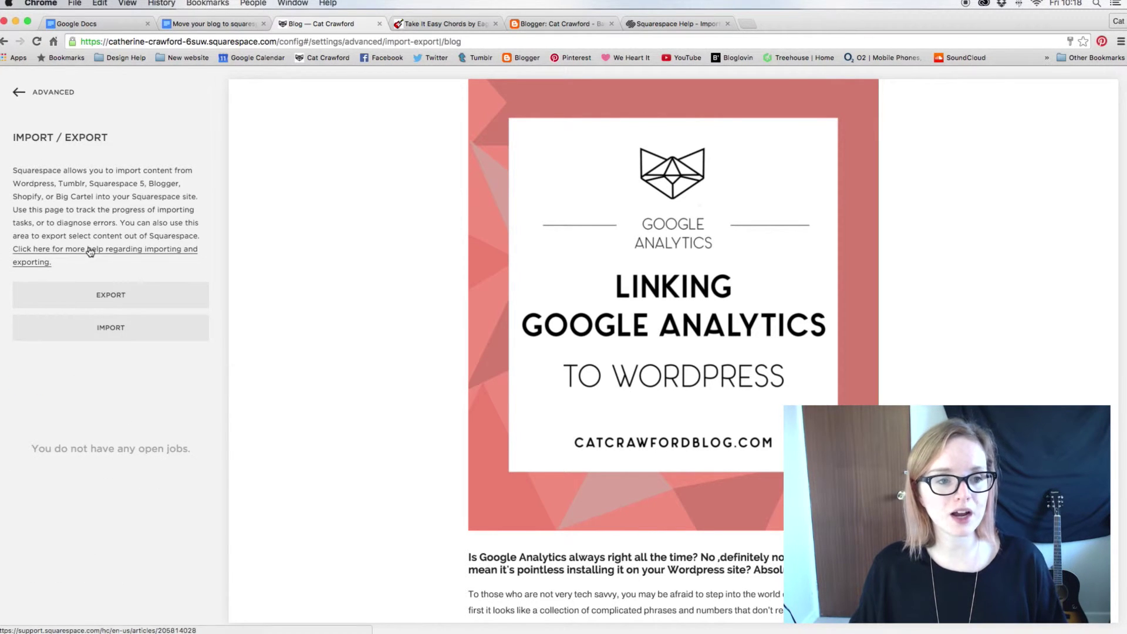
{"action": "left_click", "coordinate": [22, 95]}
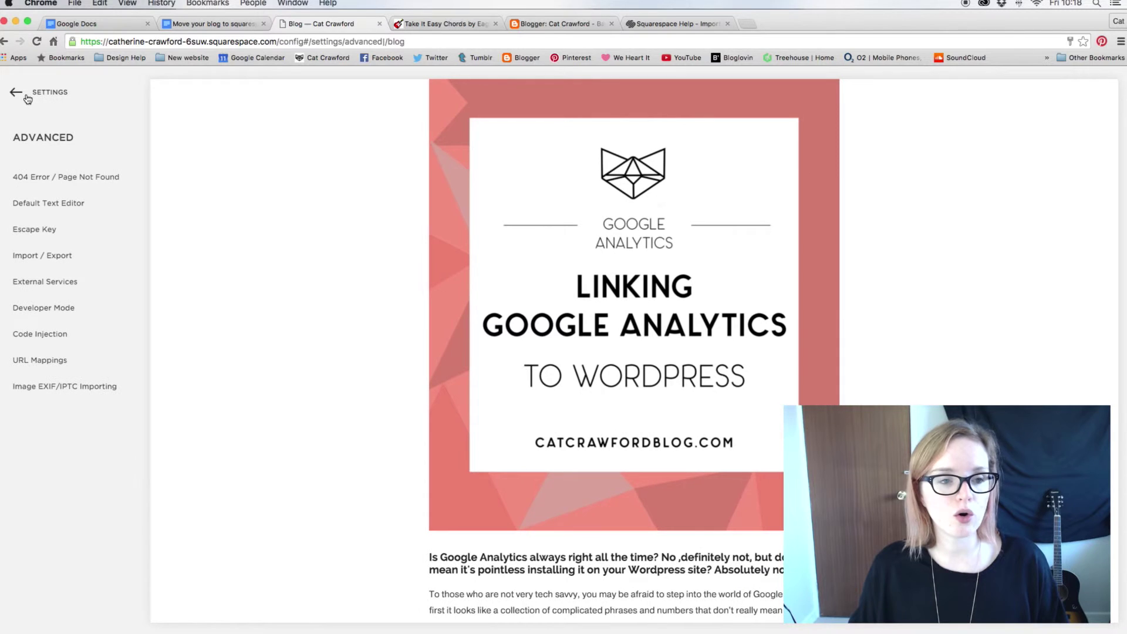
{"action": "left_click", "coordinate": [40, 99]}
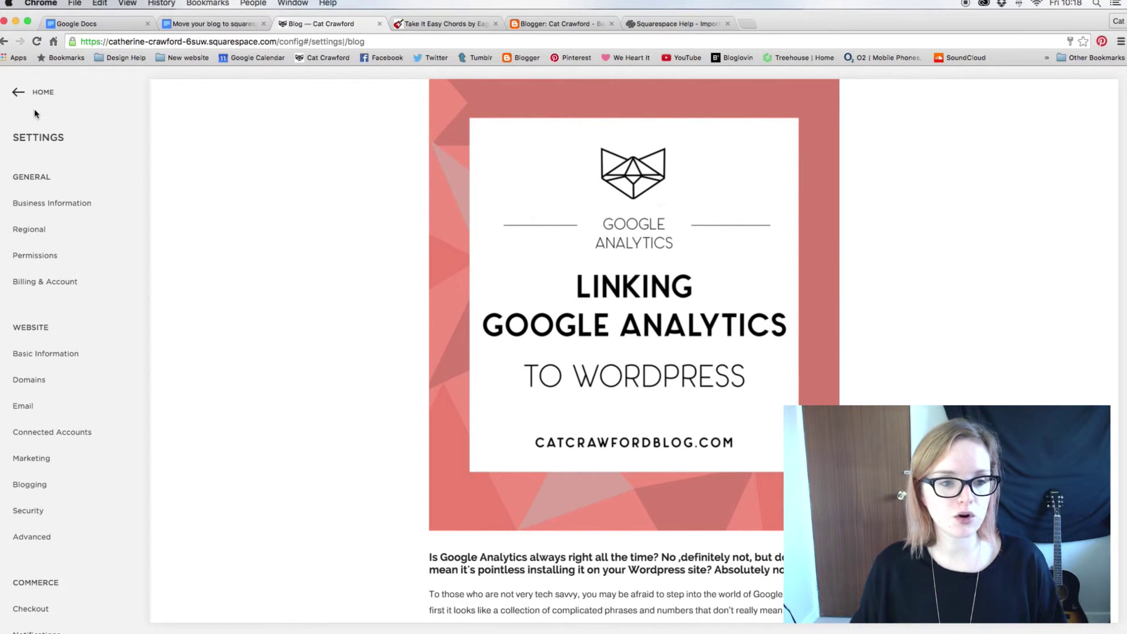
{"action": "left_click", "coordinate": [39, 94]}
{"action": "left_click", "coordinate": [60, 209]}
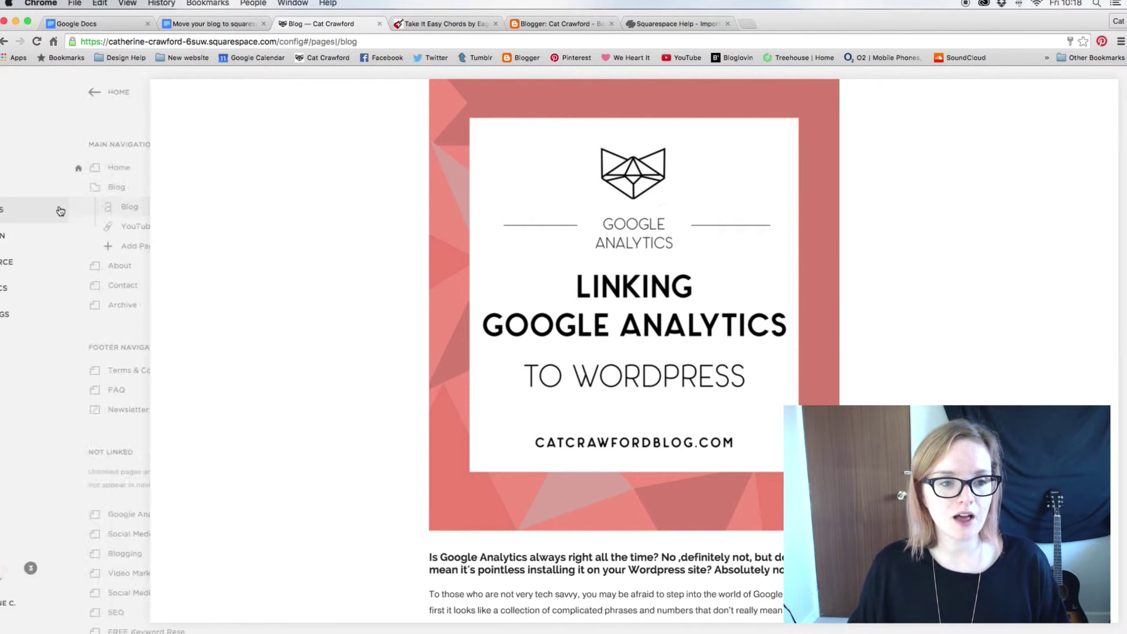
Step: Find the imported, disabled blog among the Not Linked pages and open it
{"action": "scroll", "coordinate": [59, 182], "scroll_direction": "down", "scroll_amount": 4}
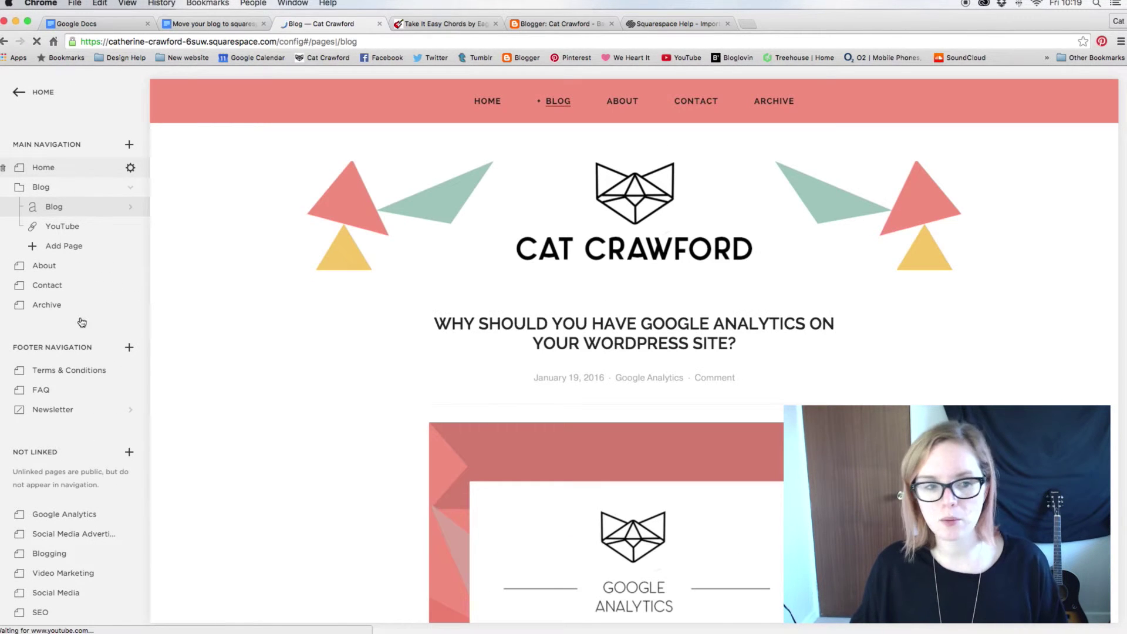
{"action": "scroll", "coordinate": [76, 410], "scroll_direction": "down", "scroll_amount": 3}
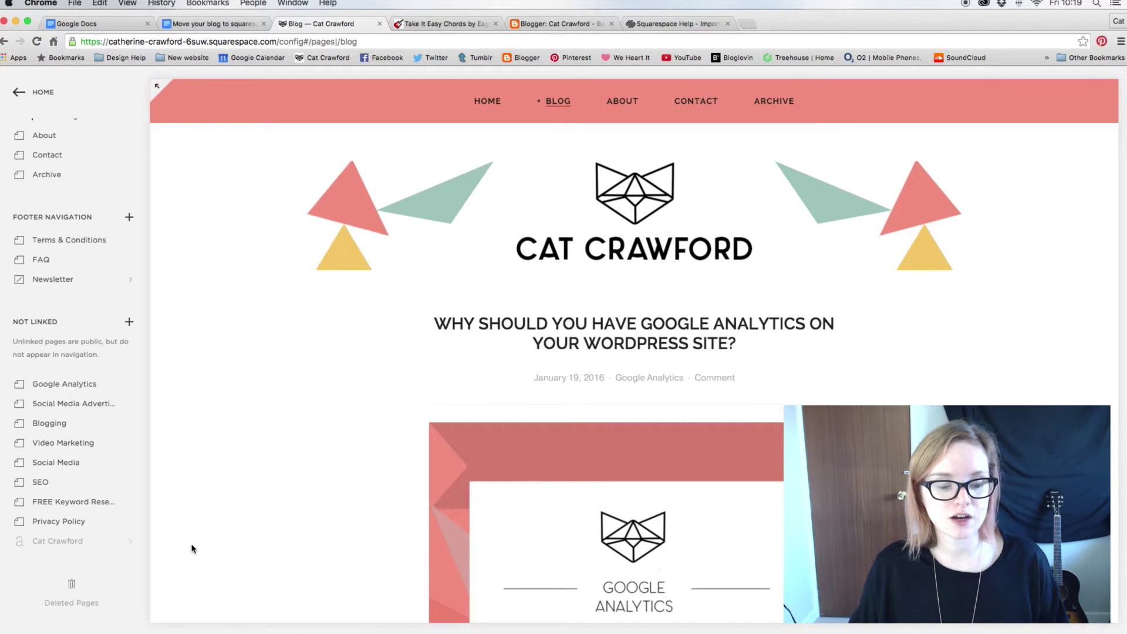
{"action": "left_click", "coordinate": [32, 92]}
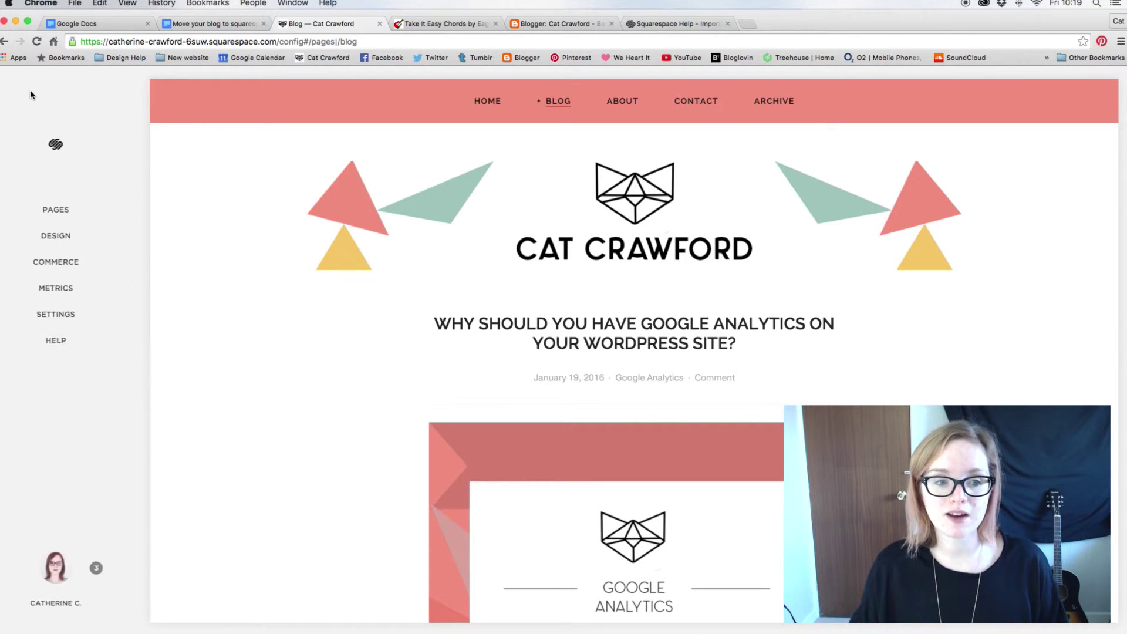
{"action": "left_click", "coordinate": [87, 221]}
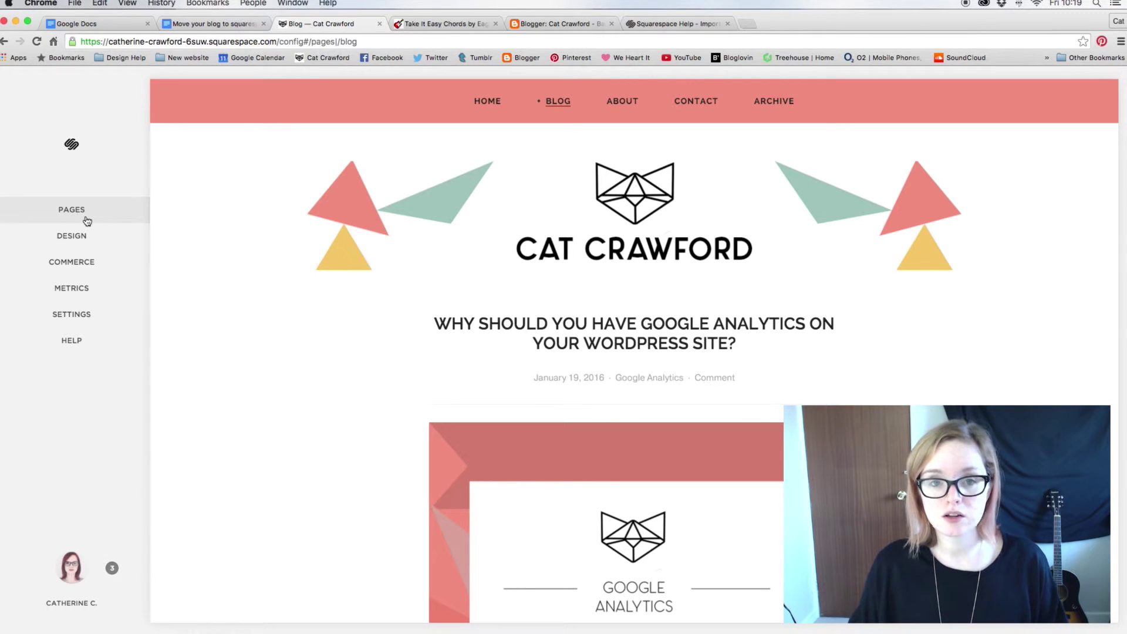
{"action": "scroll", "coordinate": [98, 346], "scroll_direction": "down", "scroll_amount": 3}
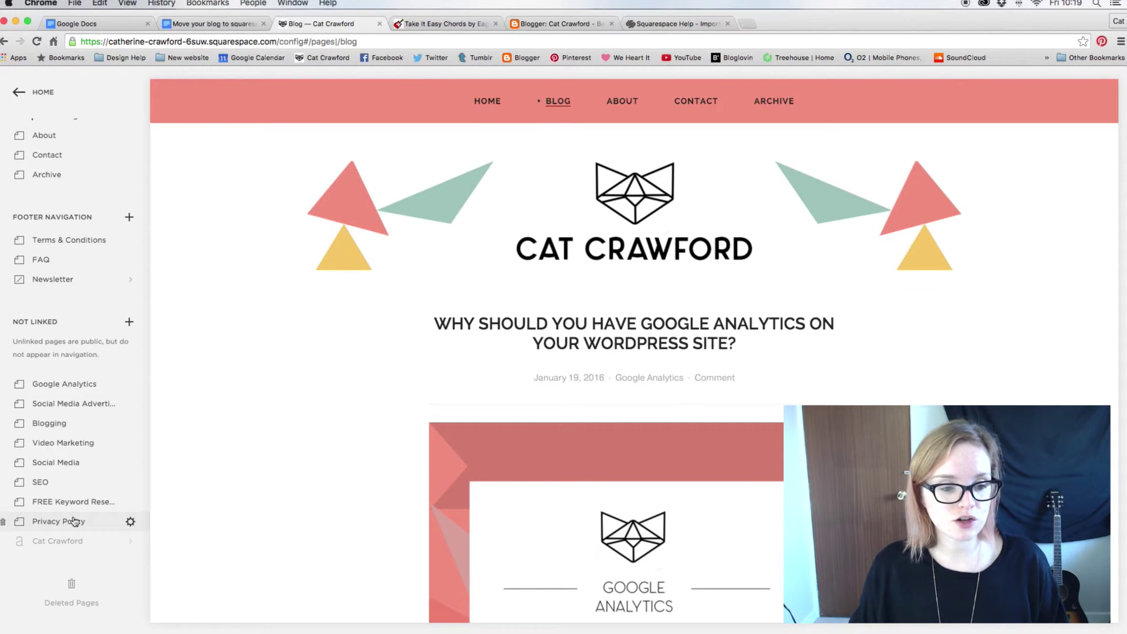
{"action": "left_click", "coordinate": [69, 543]}
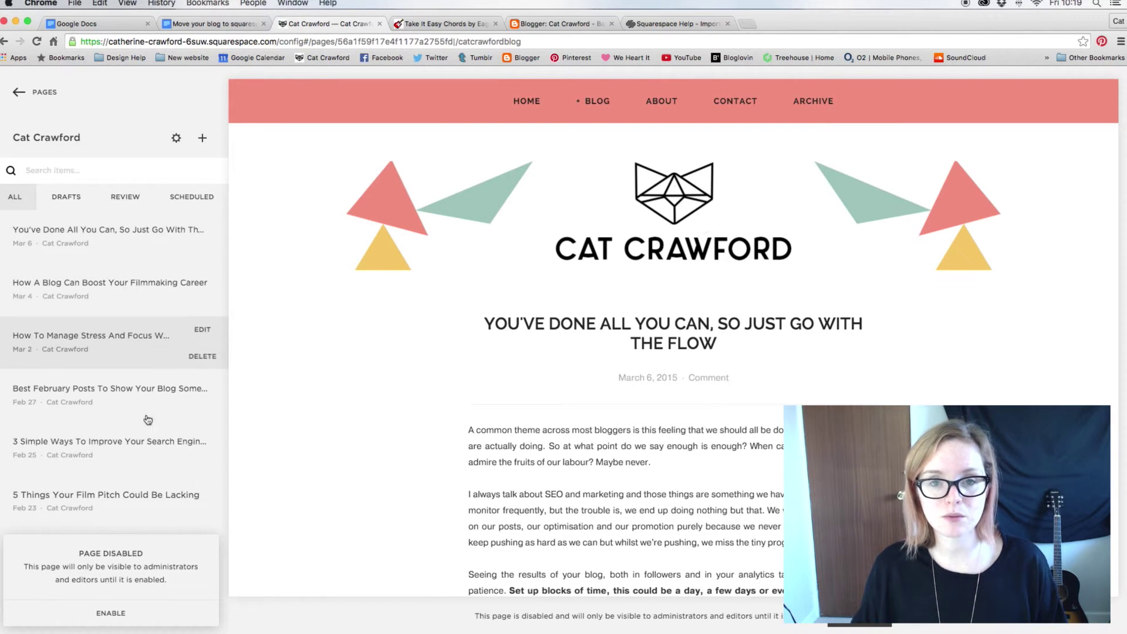
Step: Look through the imported posts in the blog preview, checking their titles, dates, images and text
{"action": "scroll", "coordinate": [376, 431], "scroll_direction": "down", "scroll_amount": 20}
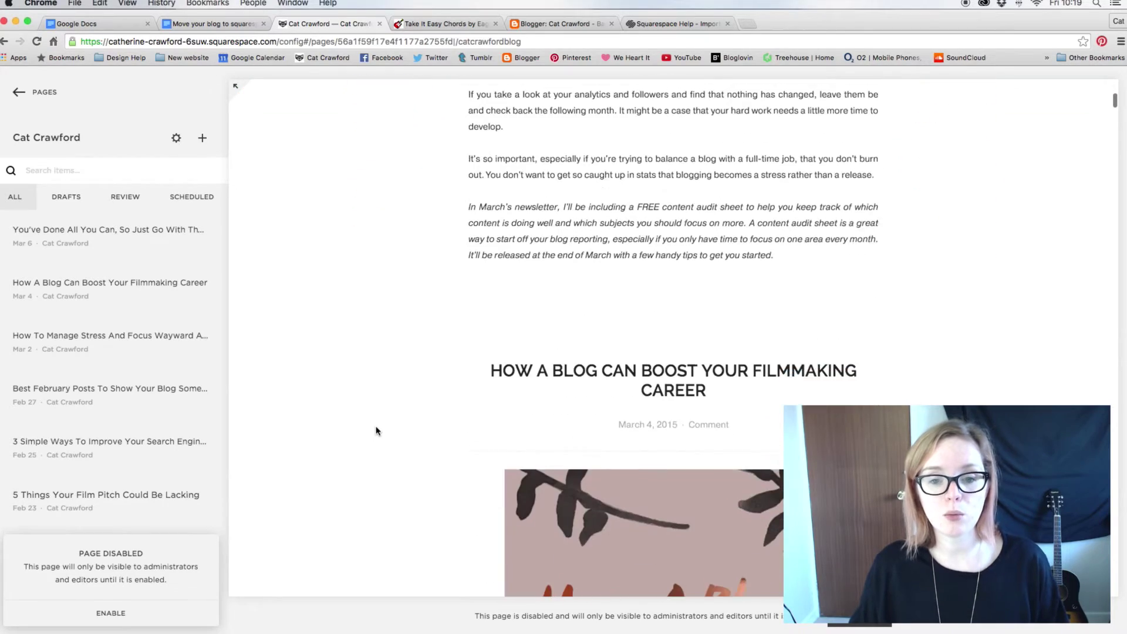
{"action": "scroll", "coordinate": [376, 431], "scroll_direction": "down", "scroll_amount": 20}
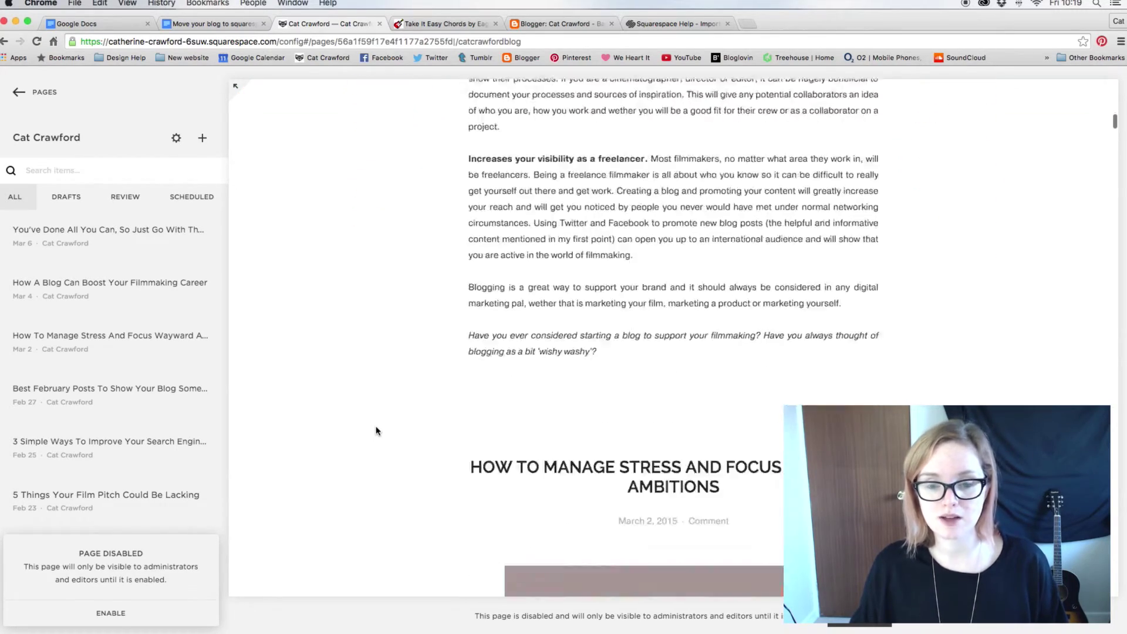
{"action": "scroll", "coordinate": [376, 431], "scroll_direction": "down", "scroll_amount": 20}
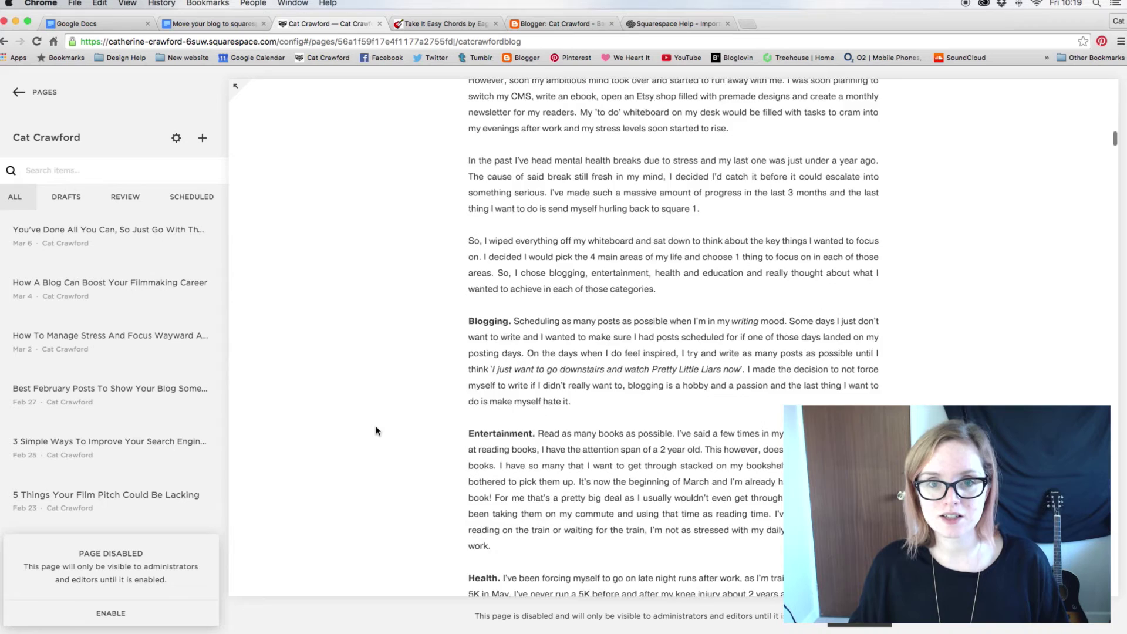
{"action": "scroll", "coordinate": [376, 431], "scroll_direction": "down", "scroll_amount": 15}
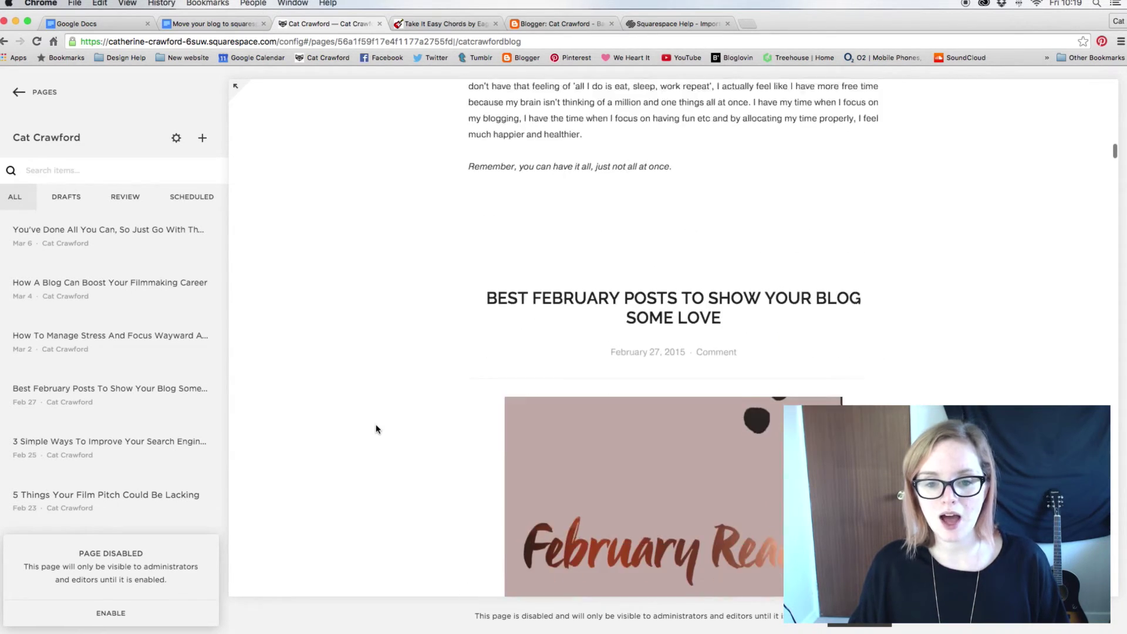
{"action": "scroll", "coordinate": [376, 429], "scroll_direction": "down", "scroll_amount": 15}
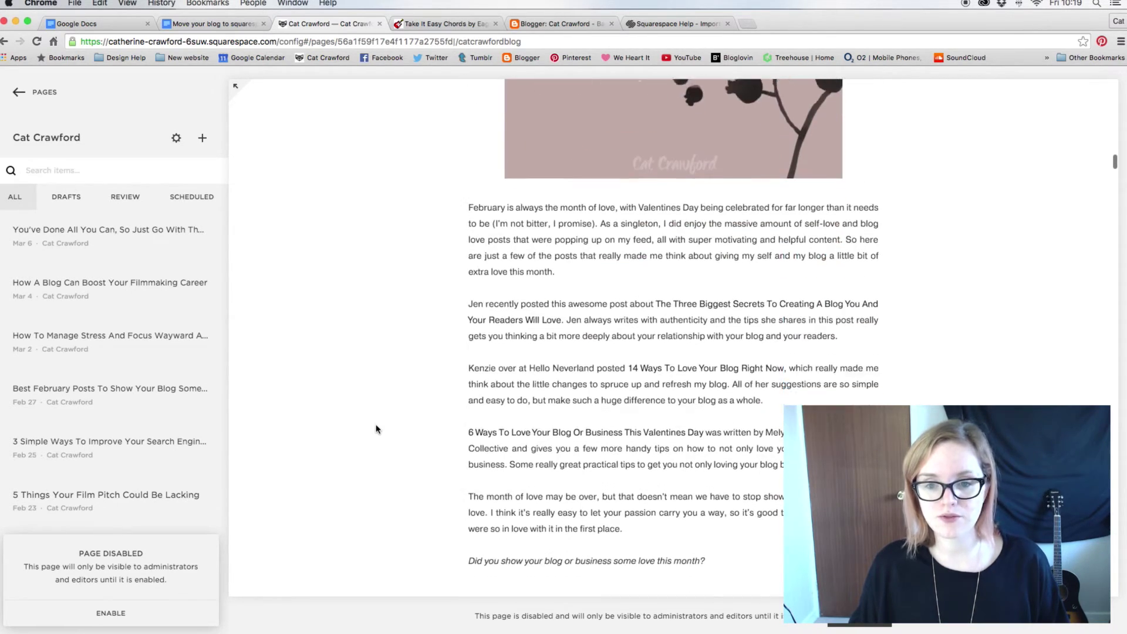
{"action": "scroll", "coordinate": [376, 426], "scroll_direction": "down", "scroll_amount": 15}
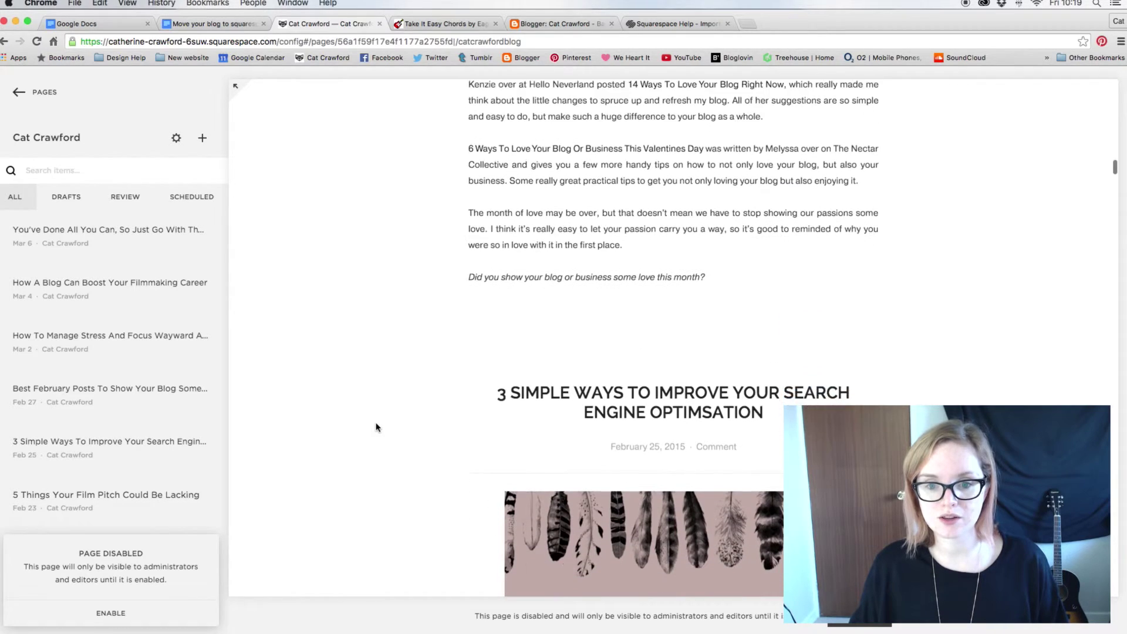
{"action": "scroll", "coordinate": [376, 426], "scroll_direction": "down", "scroll_amount": 15}
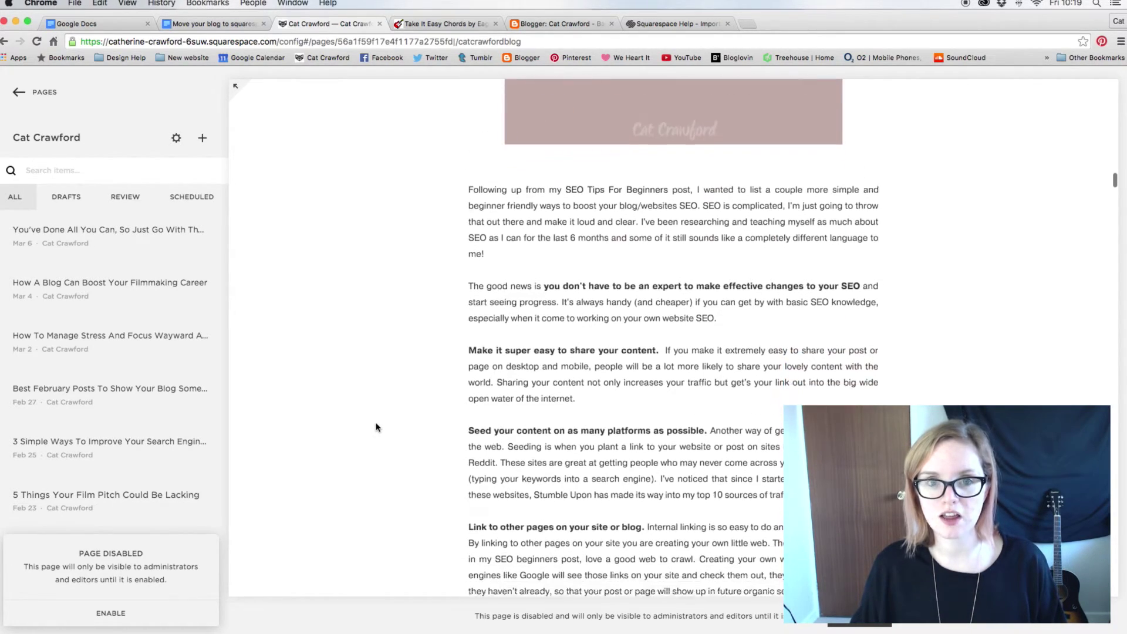
{"action": "scroll", "coordinate": [377, 427], "scroll_direction": "down", "scroll_amount": 2}
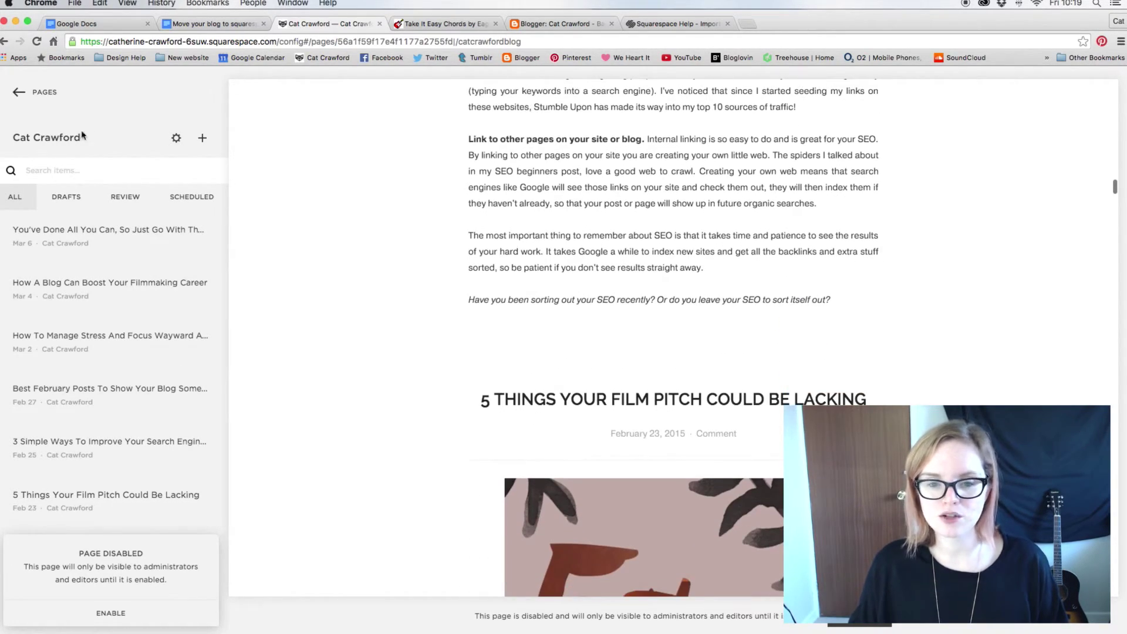
Step: Return to the page list, review the imported blog's basic configuration including its Enabled option, and close it
{"action": "left_click", "coordinate": [48, 94]}
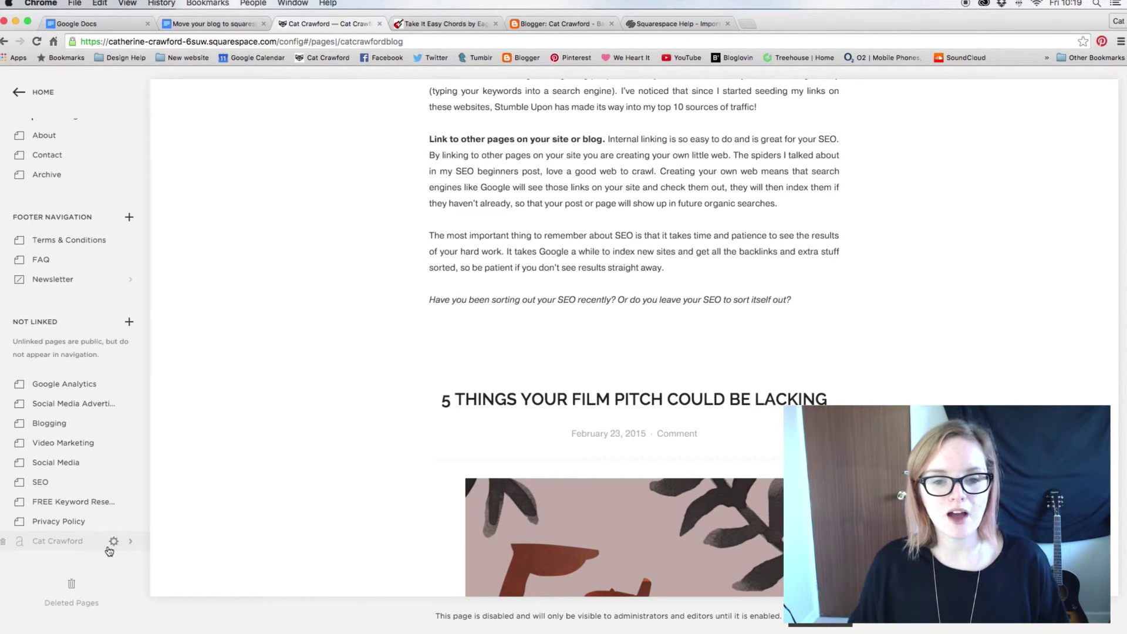
{"action": "left_click", "coordinate": [113, 541]}
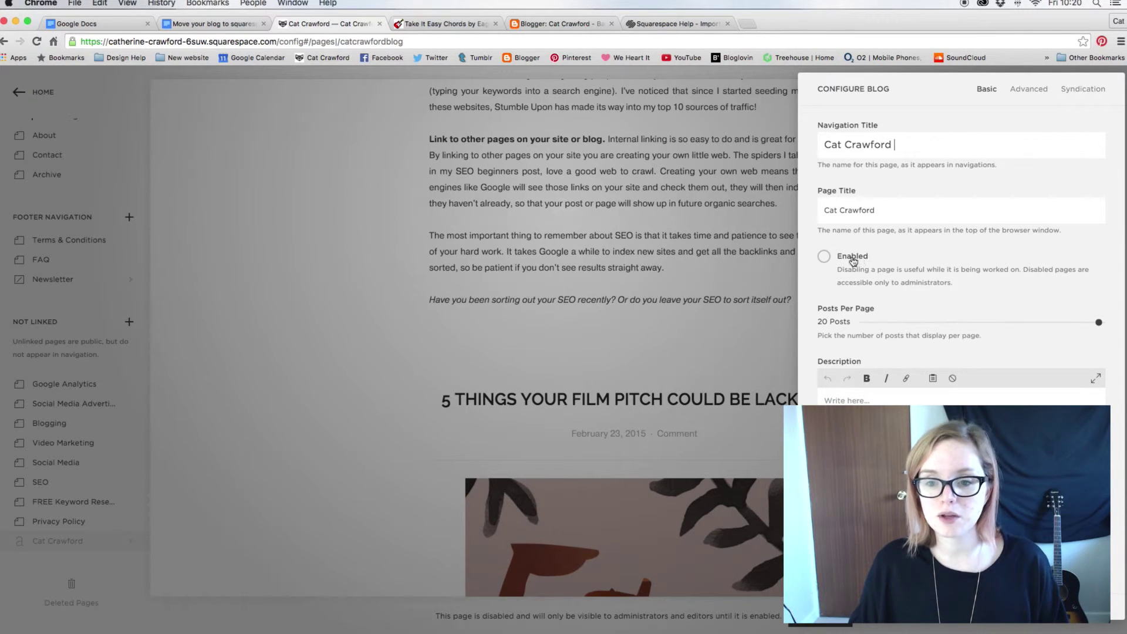
{"action": "mouse_move", "coordinate": [910, 632]}
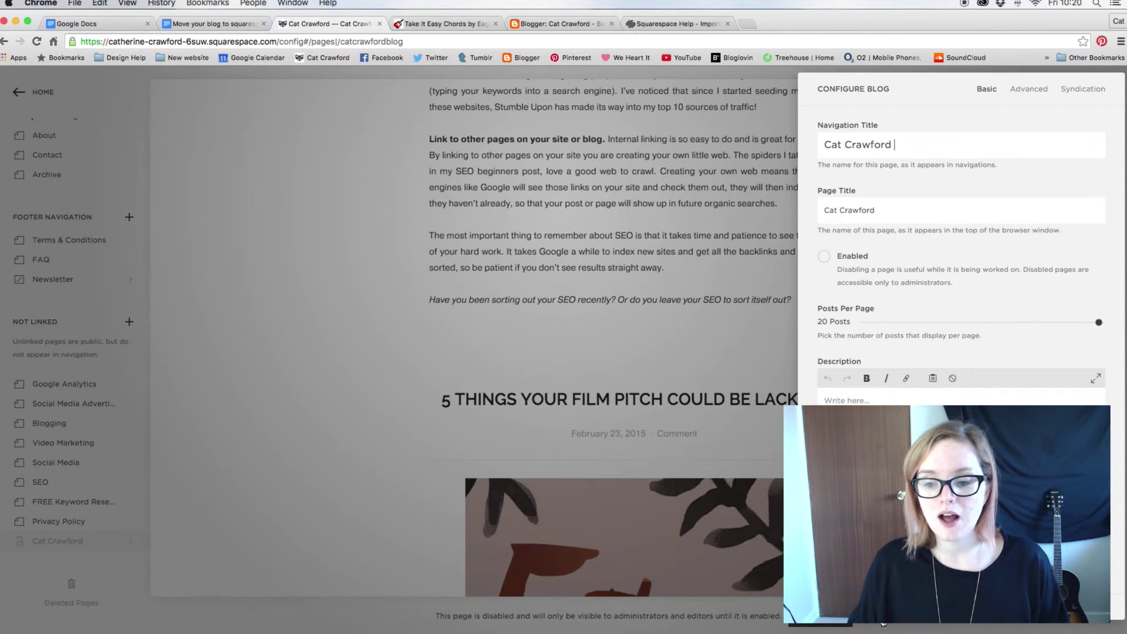
{"action": "left_click", "coordinate": [624, 311]}
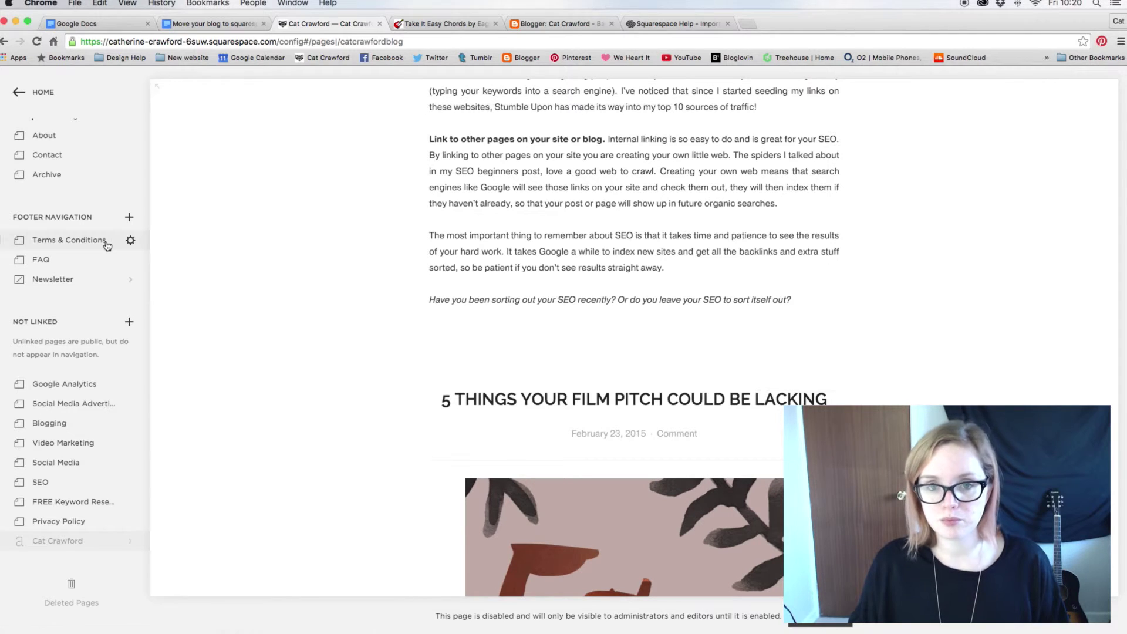
{"action": "scroll", "coordinate": [65, 403], "scroll_direction": "up", "scroll_amount": 3}
{"action": "scroll", "coordinate": [56, 572], "scroll_direction": "up", "scroll_amount": 3}
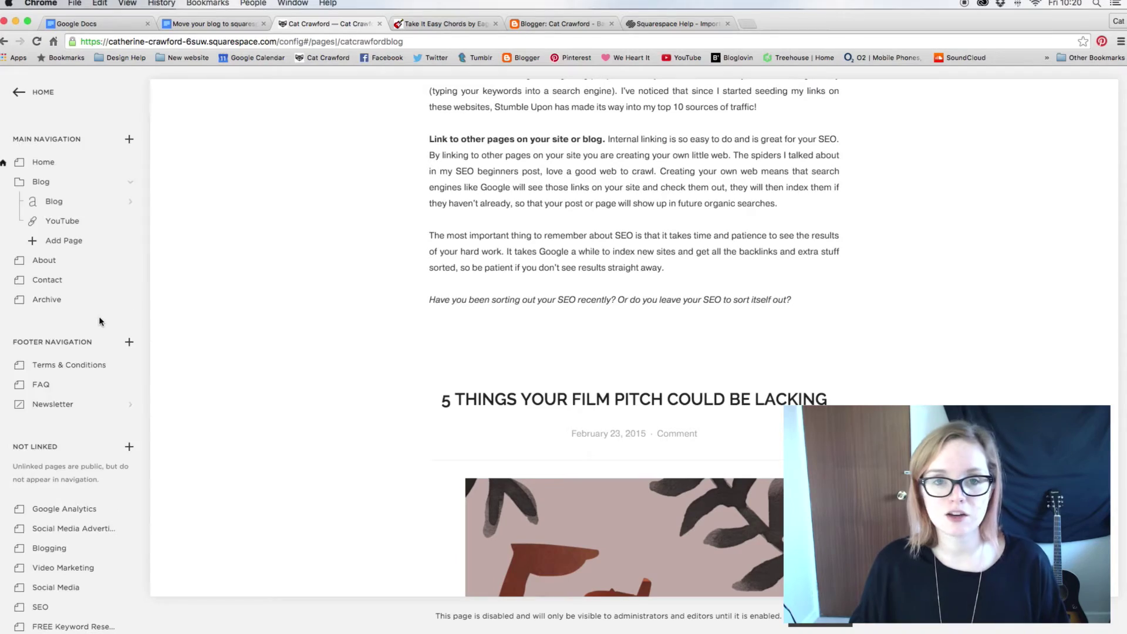
{"action": "scroll", "coordinate": [85, 430], "scroll_direction": "down", "scroll_amount": 5}
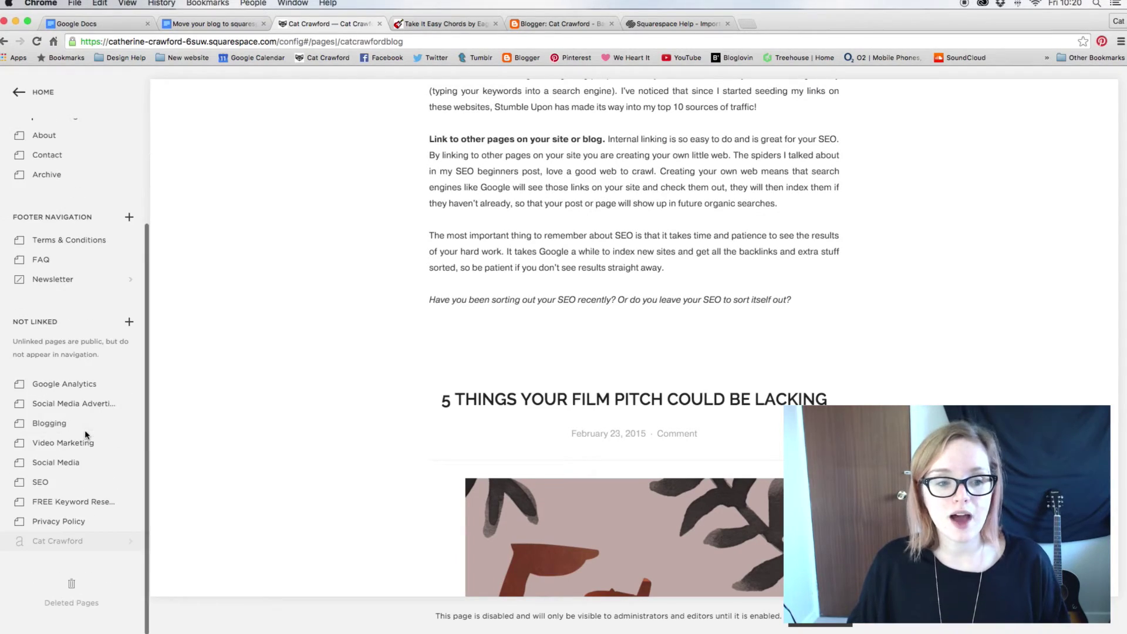